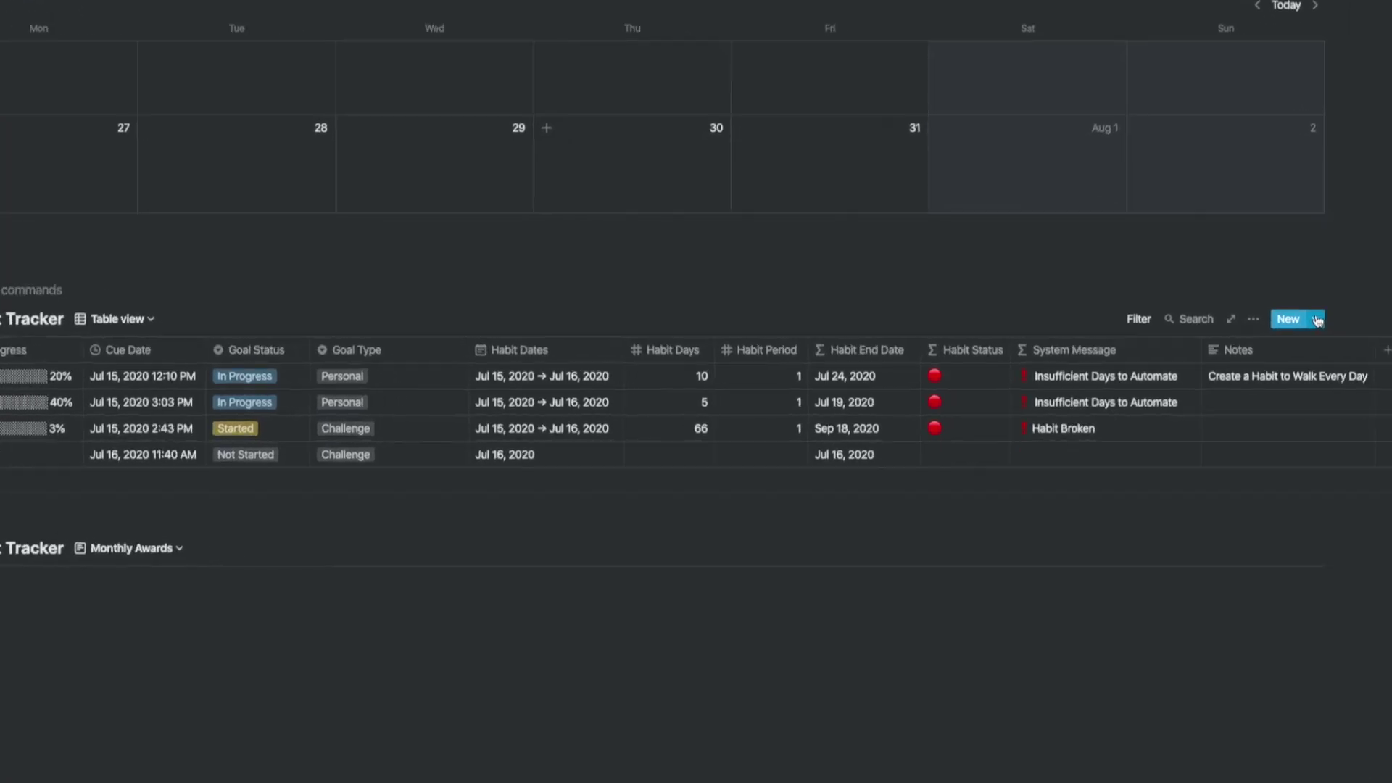
Add a habit to the Habit Tracker table using the New Habit template.
{"action": "left_click", "coordinate": [1318, 320]}
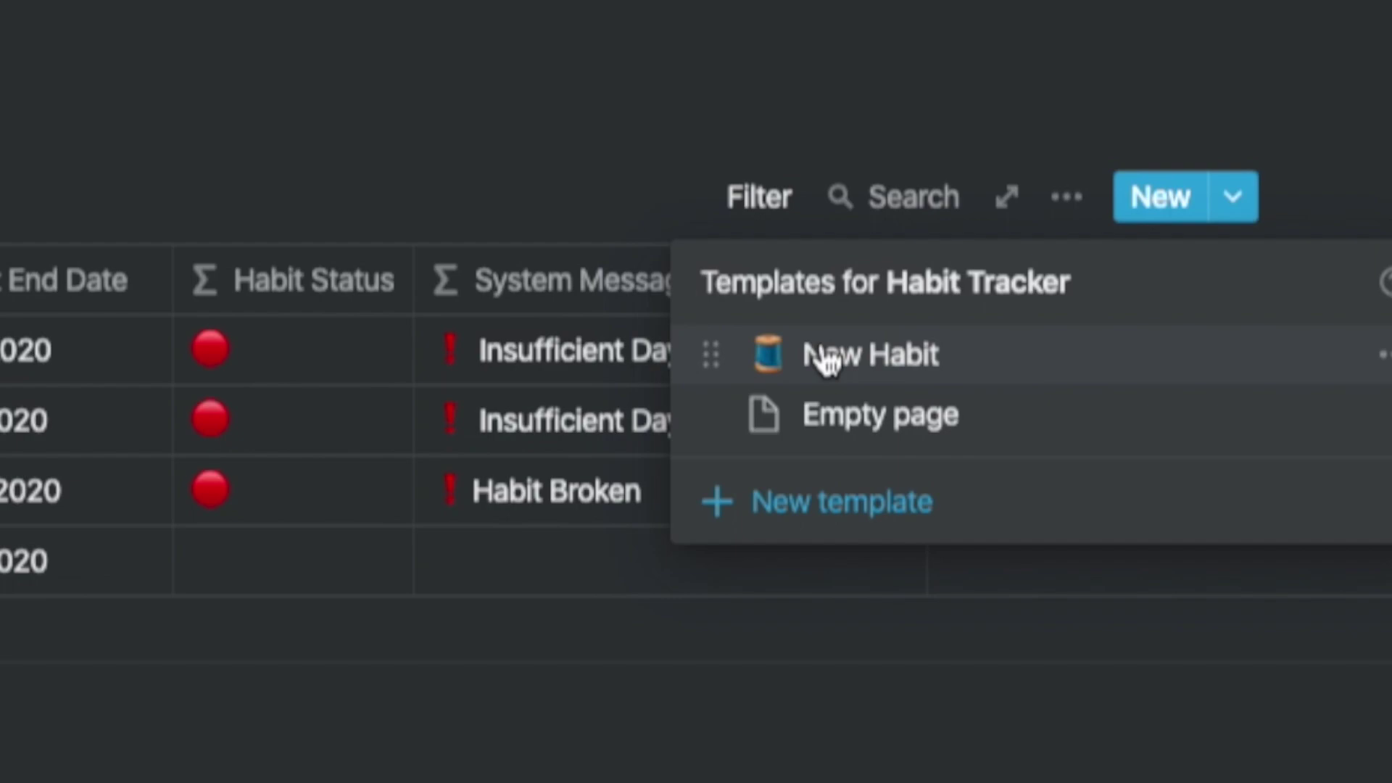
{"action": "left_click", "coordinate": [826, 356]}
{"action": "type", "text": "New"}
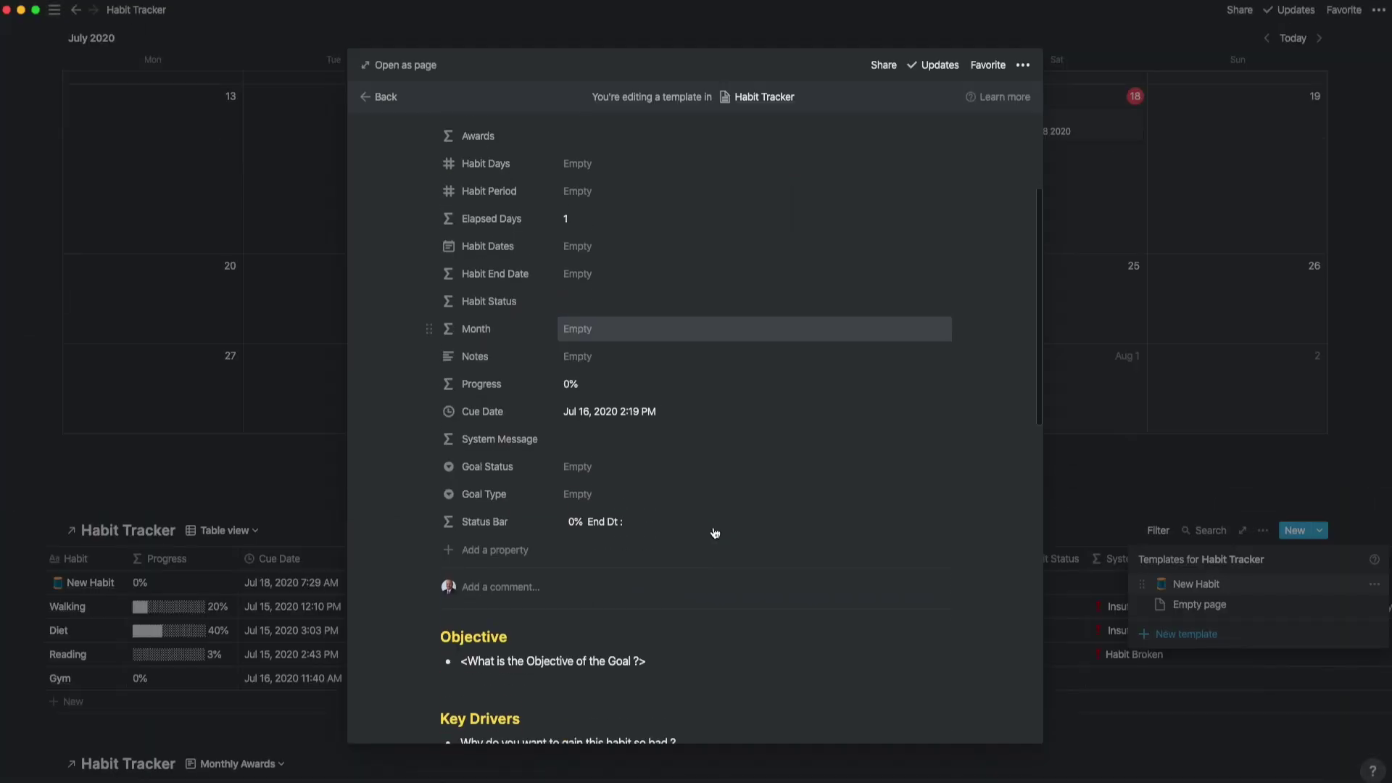
Review the New Habit template's properties and its sections from Objective and Key Drivers through Reward and the on-hold reasons.
{"action": "scroll", "coordinate": [715, 532], "scroll_direction": "down", "scroll_amount": 5}
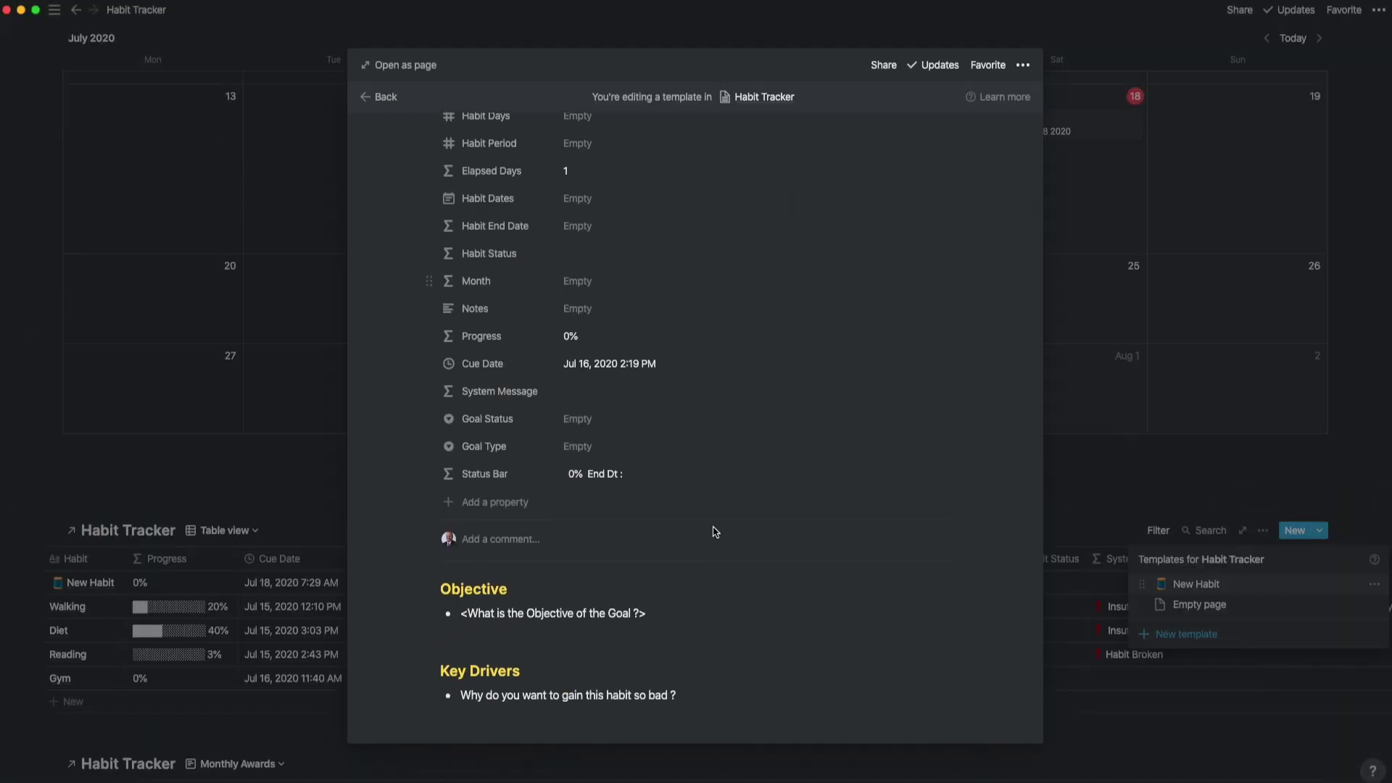
{"action": "scroll", "coordinate": [715, 533], "scroll_direction": "down", "scroll_amount": 4}
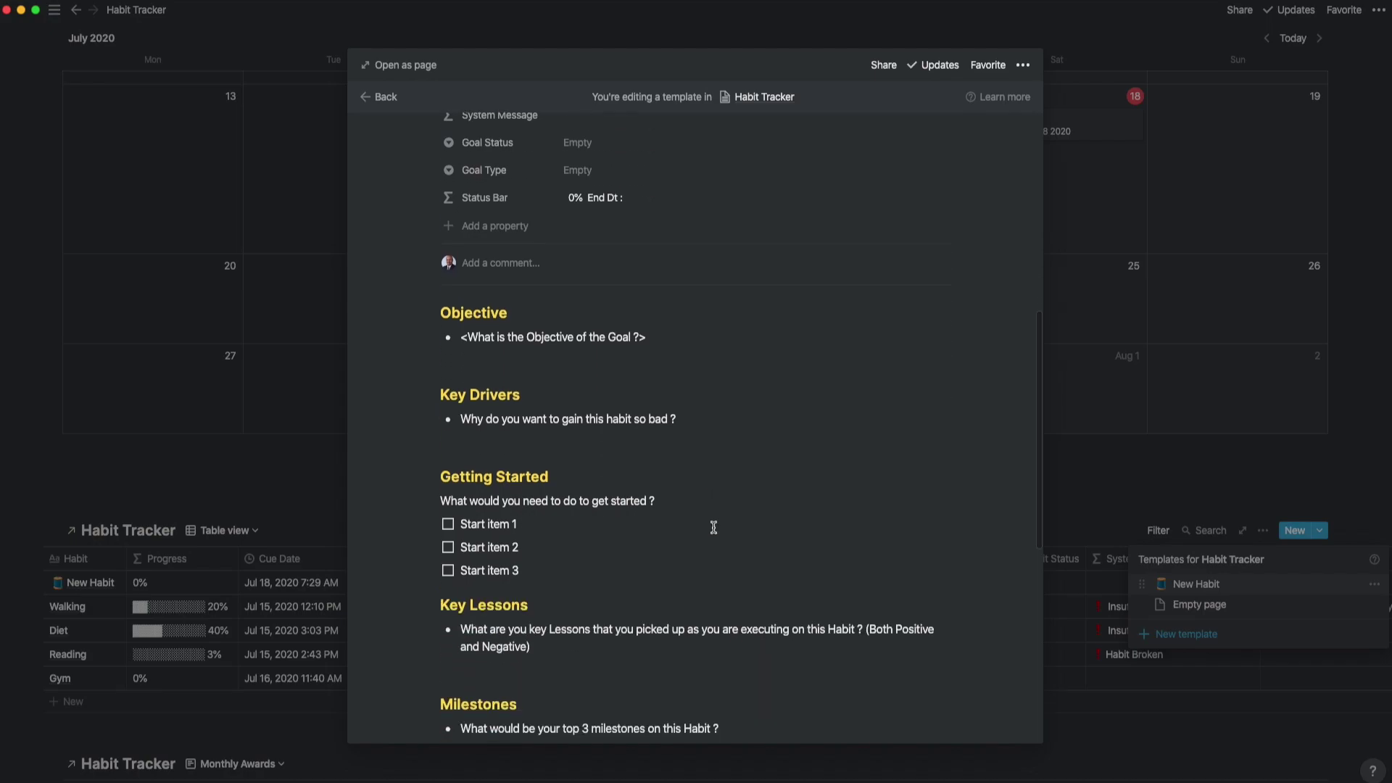
{"action": "scroll", "coordinate": [714, 529], "scroll_direction": "down", "scroll_amount": 4}
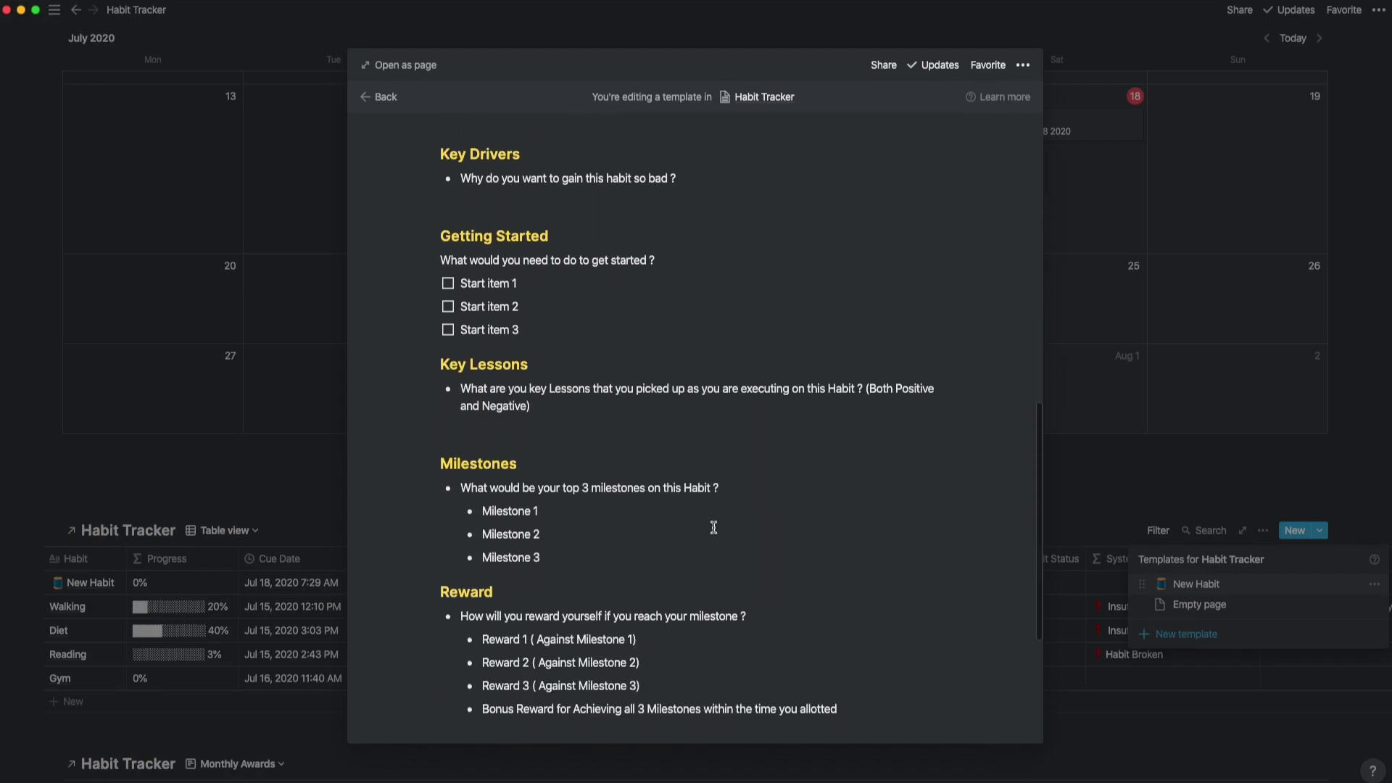
{"action": "scroll", "coordinate": [714, 527], "scroll_direction": "down", "scroll_amount": 4}
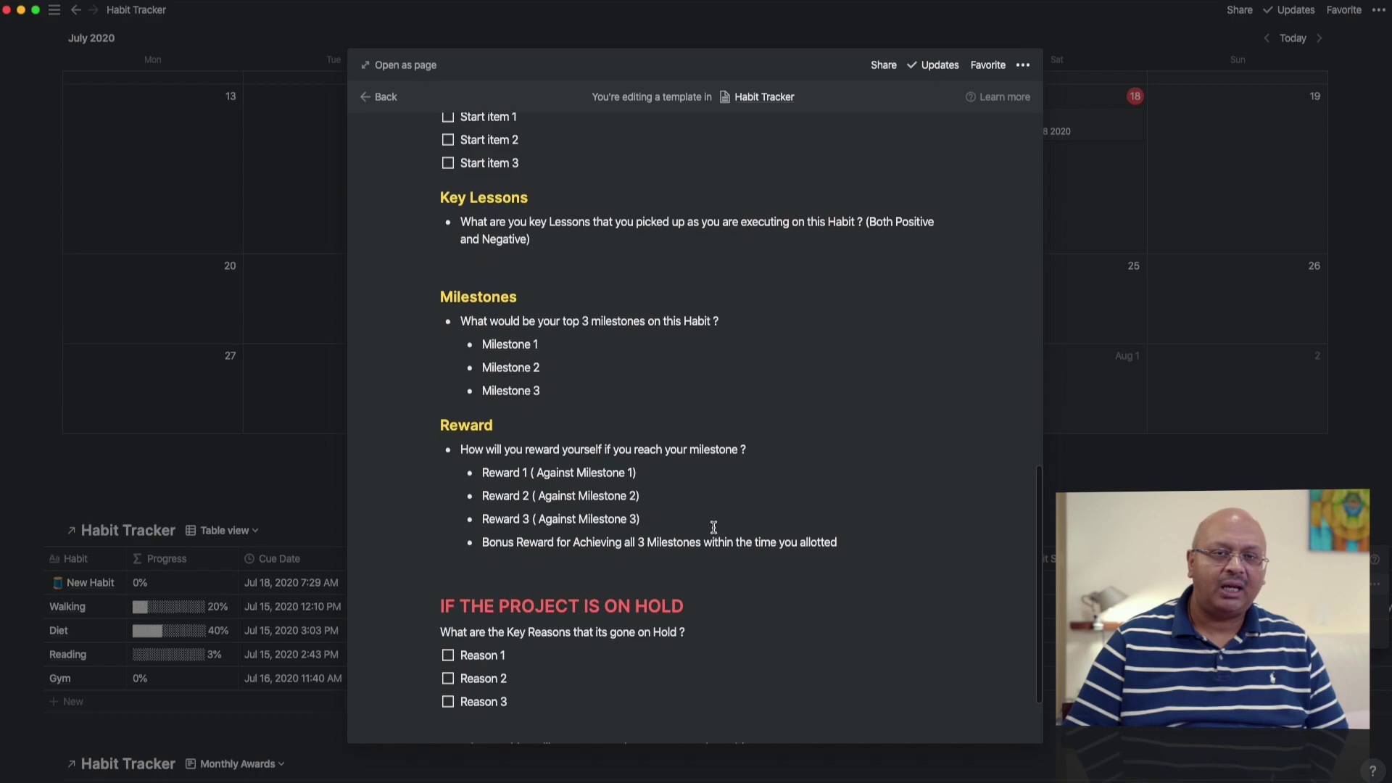
{"action": "scroll", "coordinate": [714, 527], "scroll_direction": "down", "scroll_amount": 1}
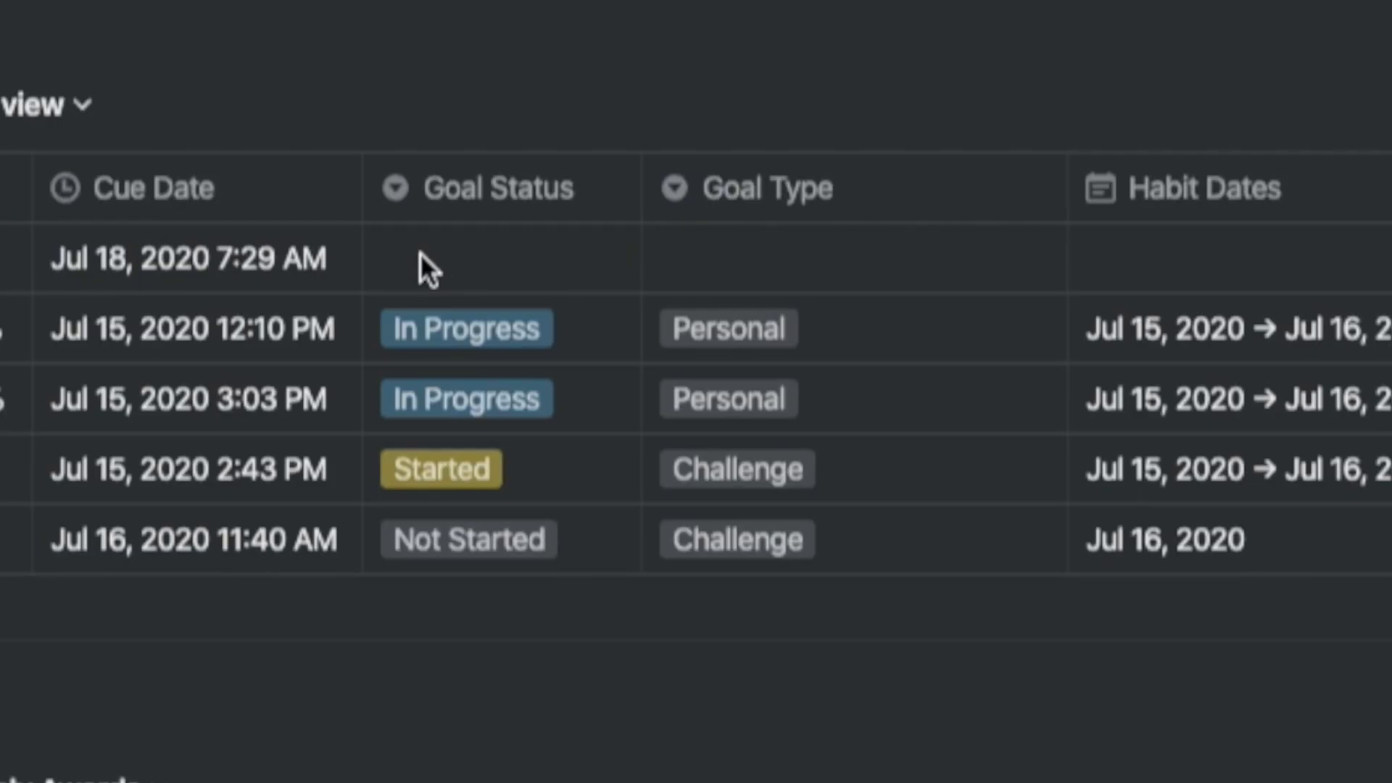
Set the New Habit row's goal status to Started and its goal type to Personal.
{"action": "left_click", "coordinate": [419, 258]}
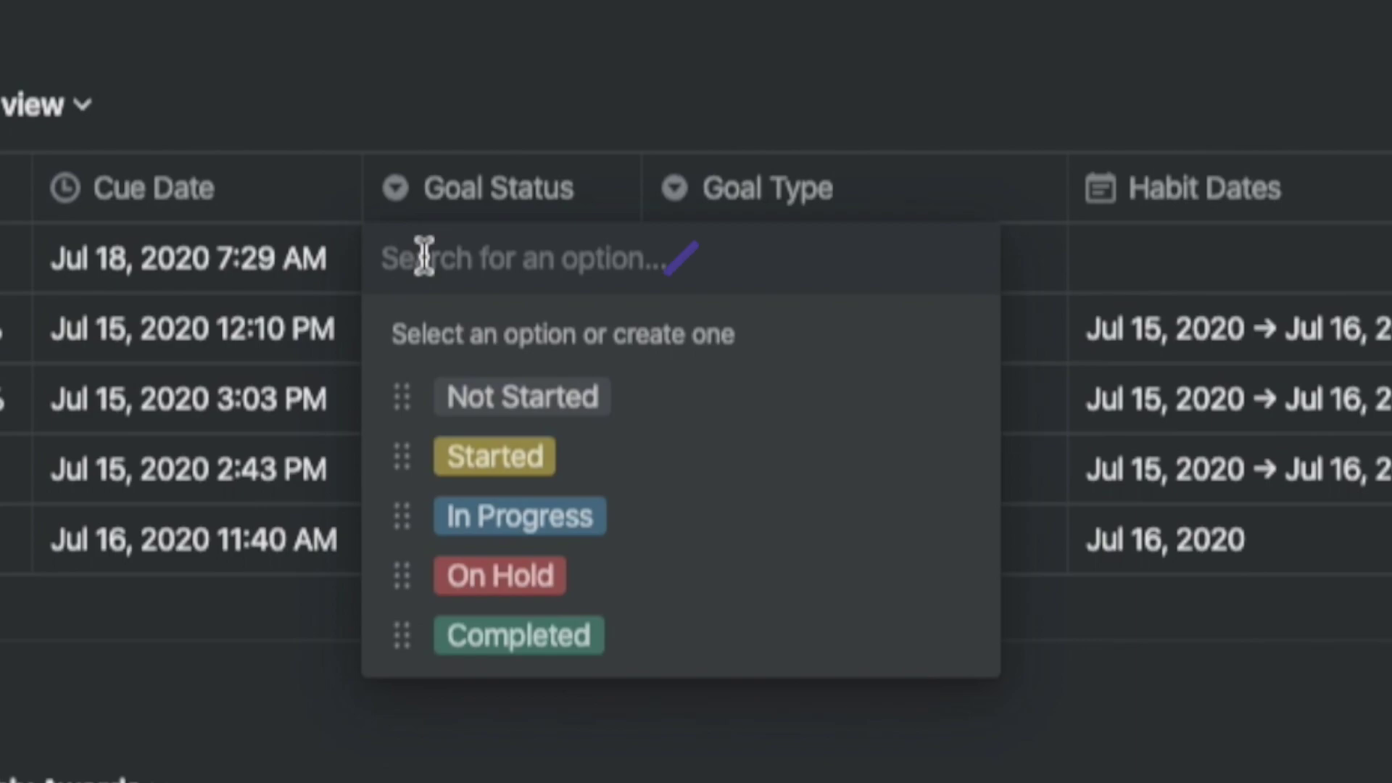
{"action": "left_click", "coordinate": [493, 458]}
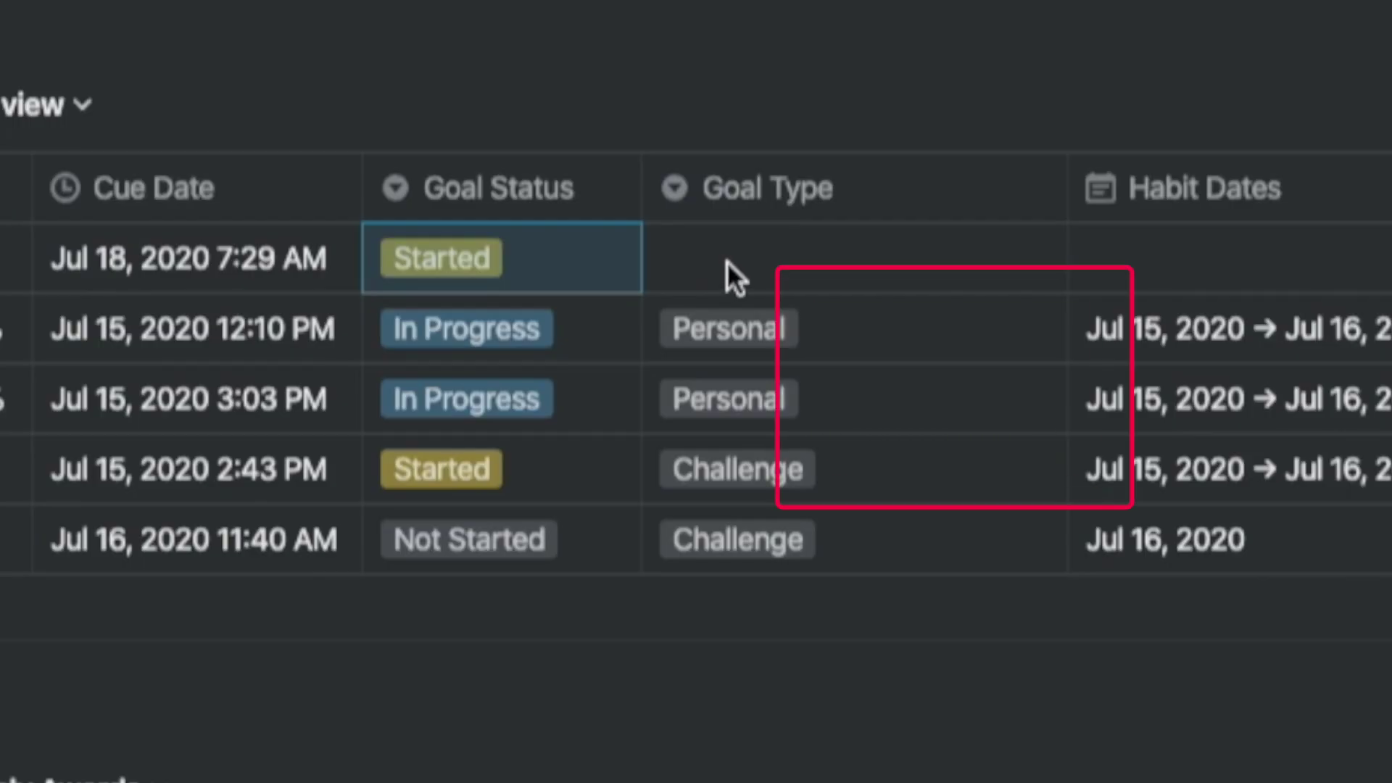
{"action": "left_click", "coordinate": [728, 262]}
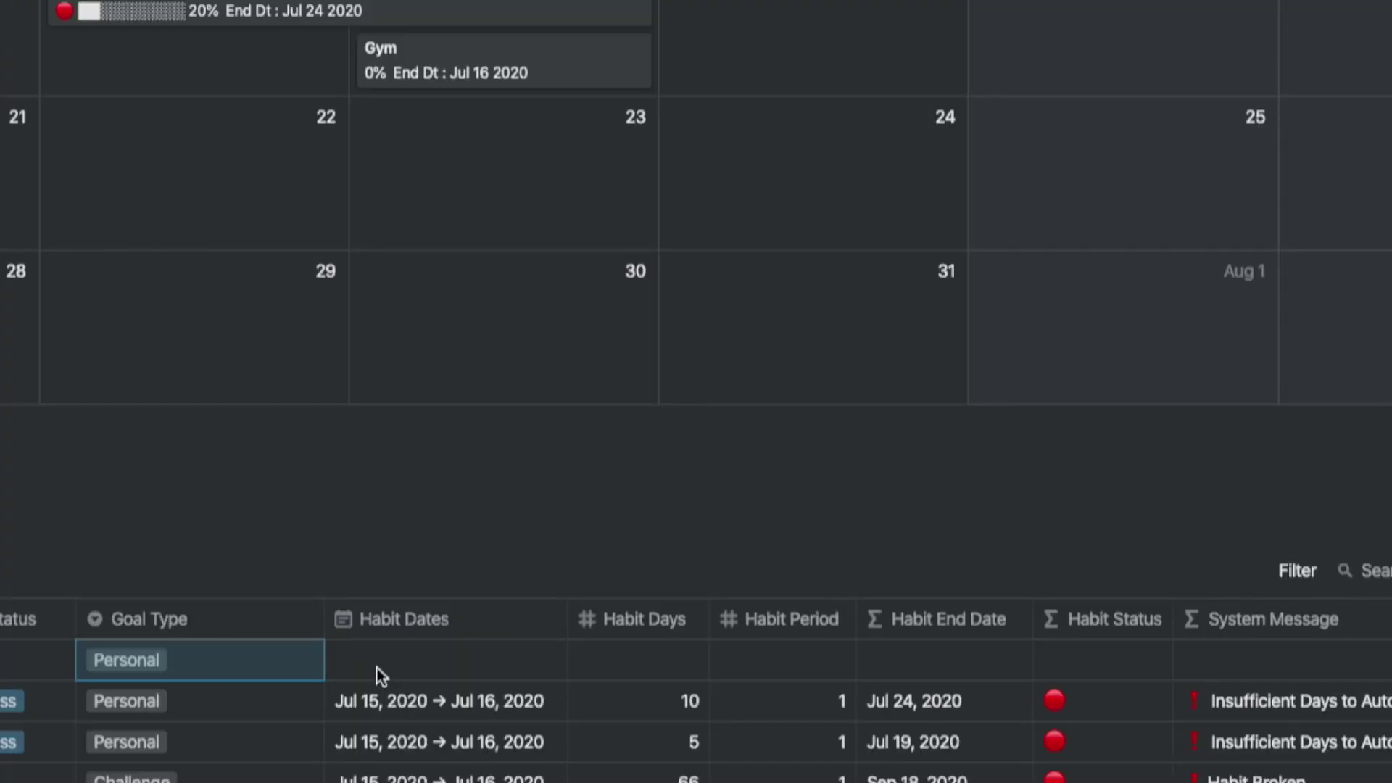
Set the New Habit row's habit date to Jul 18, 2020.
{"action": "left_click", "coordinate": [376, 667]}
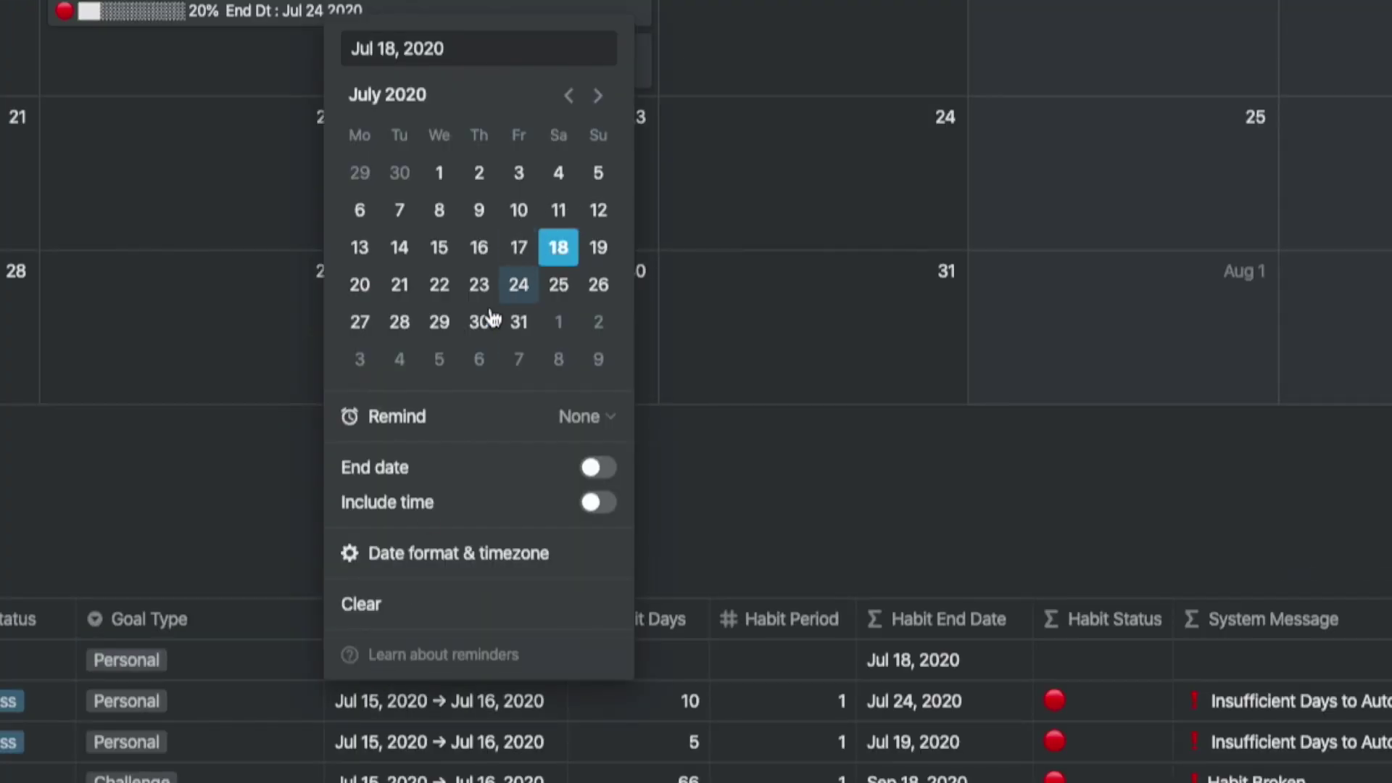
{"action": "left_click", "coordinate": [248, 493]}
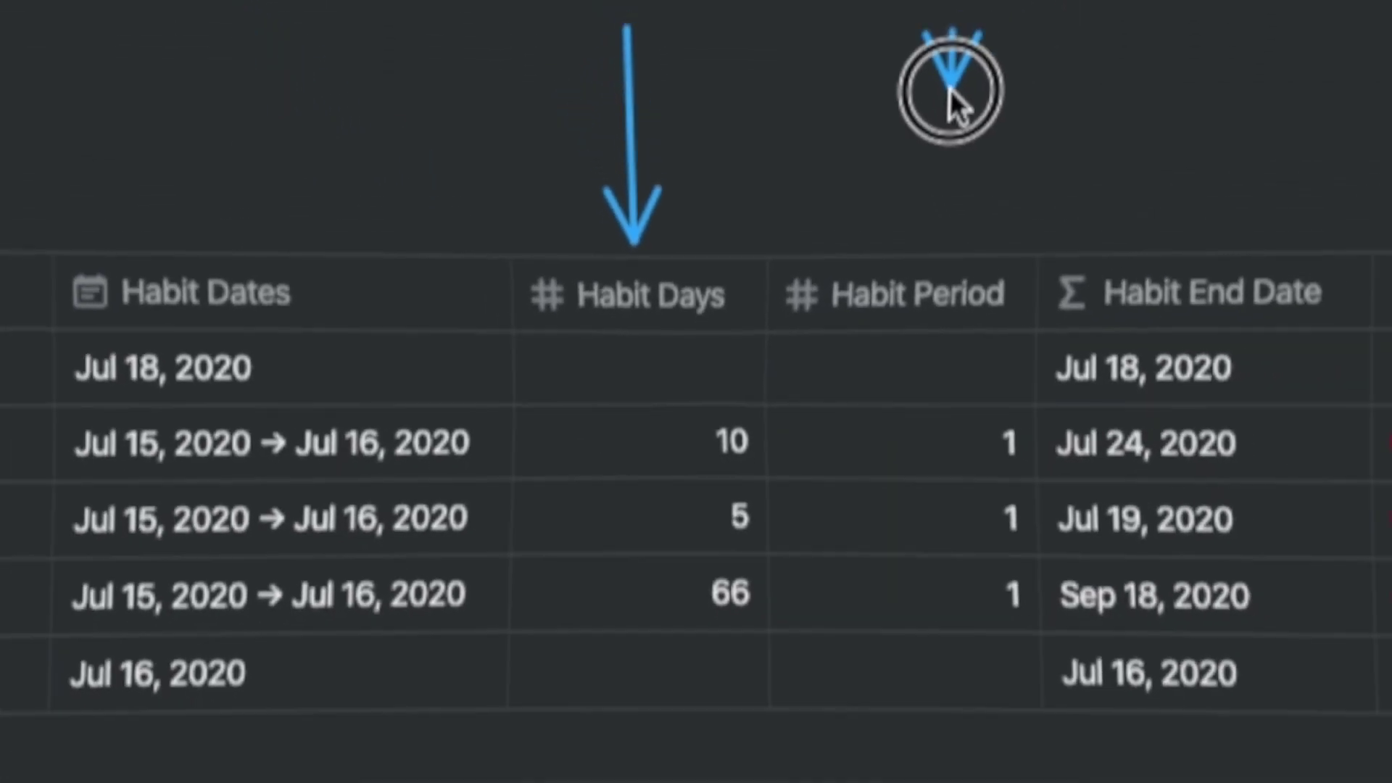
{"action": "left_click_drag", "start_coordinate": [931, 160], "coordinate": [930, 250]}
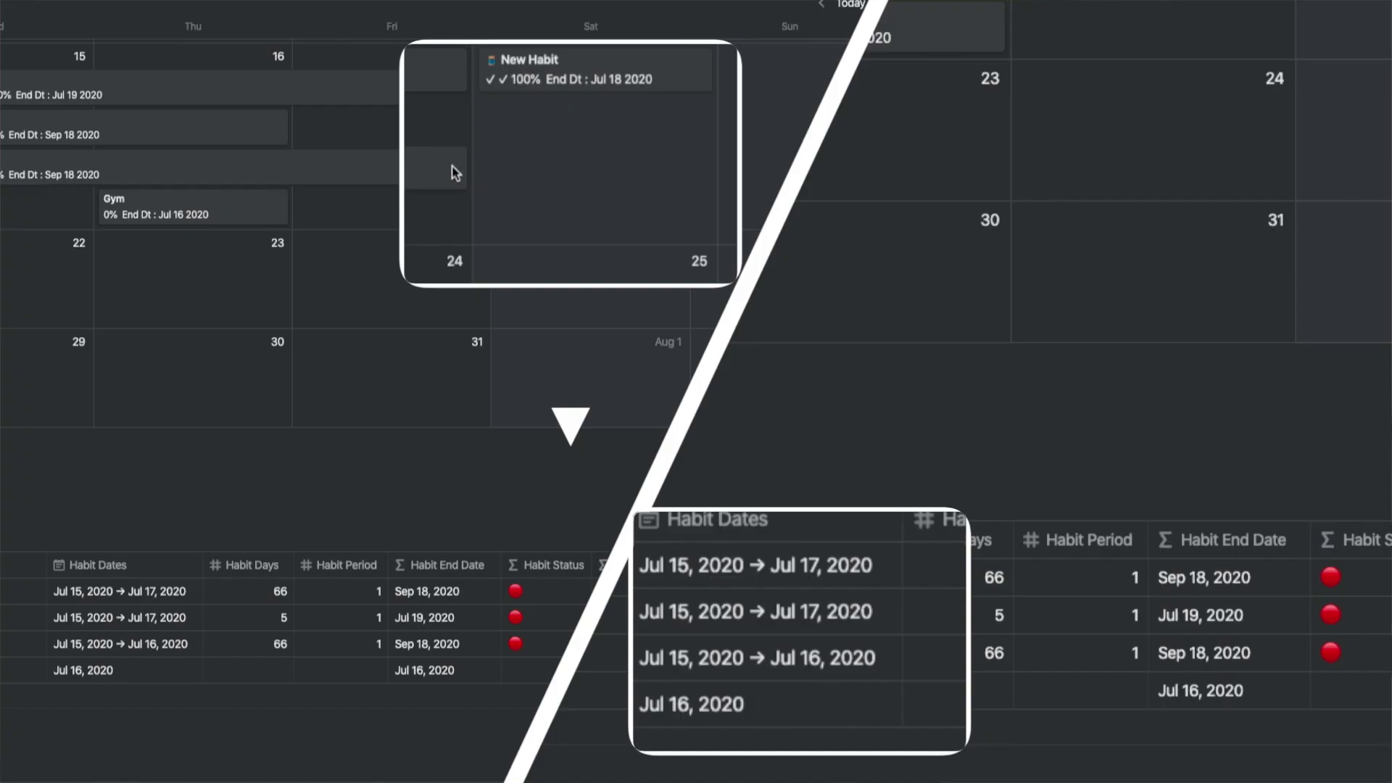
Extend the Walking habit's bar on the calendar through July 18.
{"action": "left_click", "coordinate": [466, 169]}
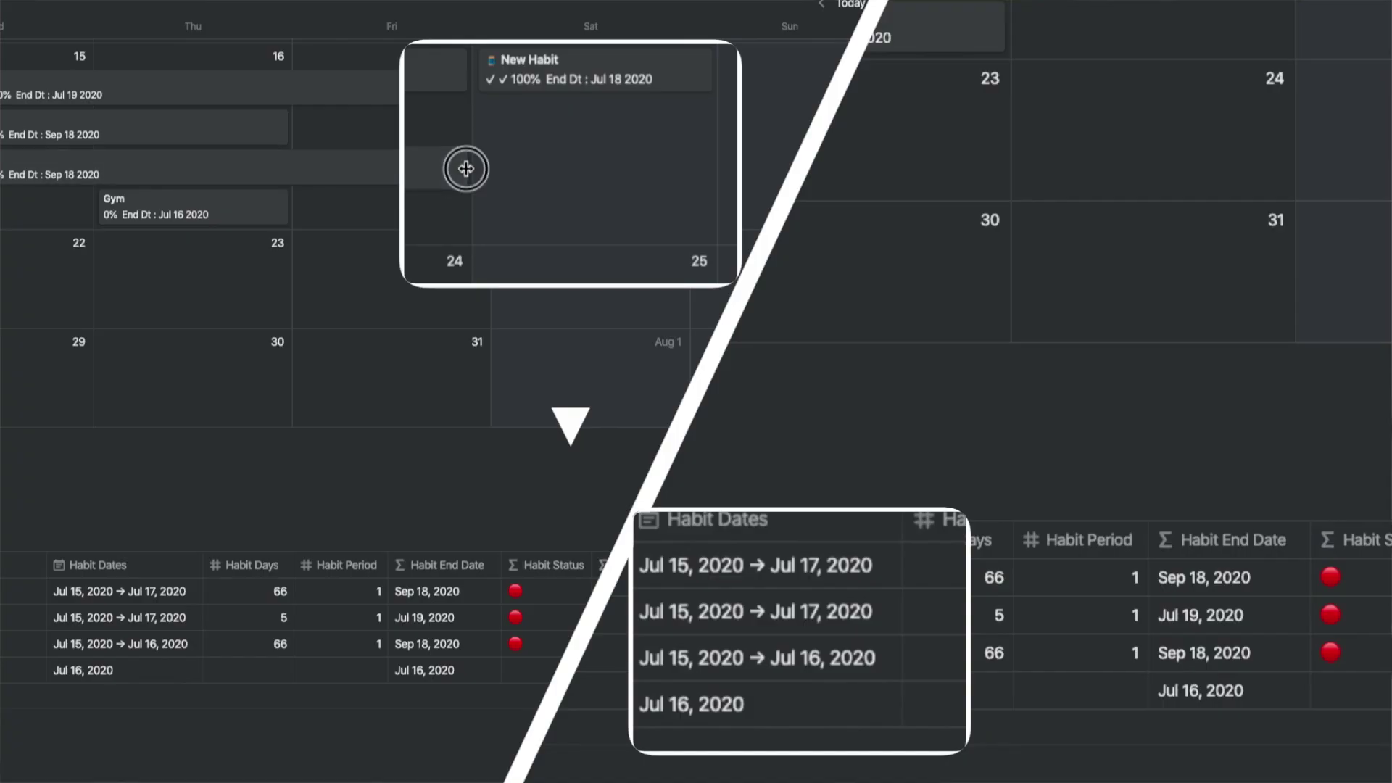
{"action": "left_click_drag", "start_coordinate": [466, 169], "coordinate": [678, 171]}
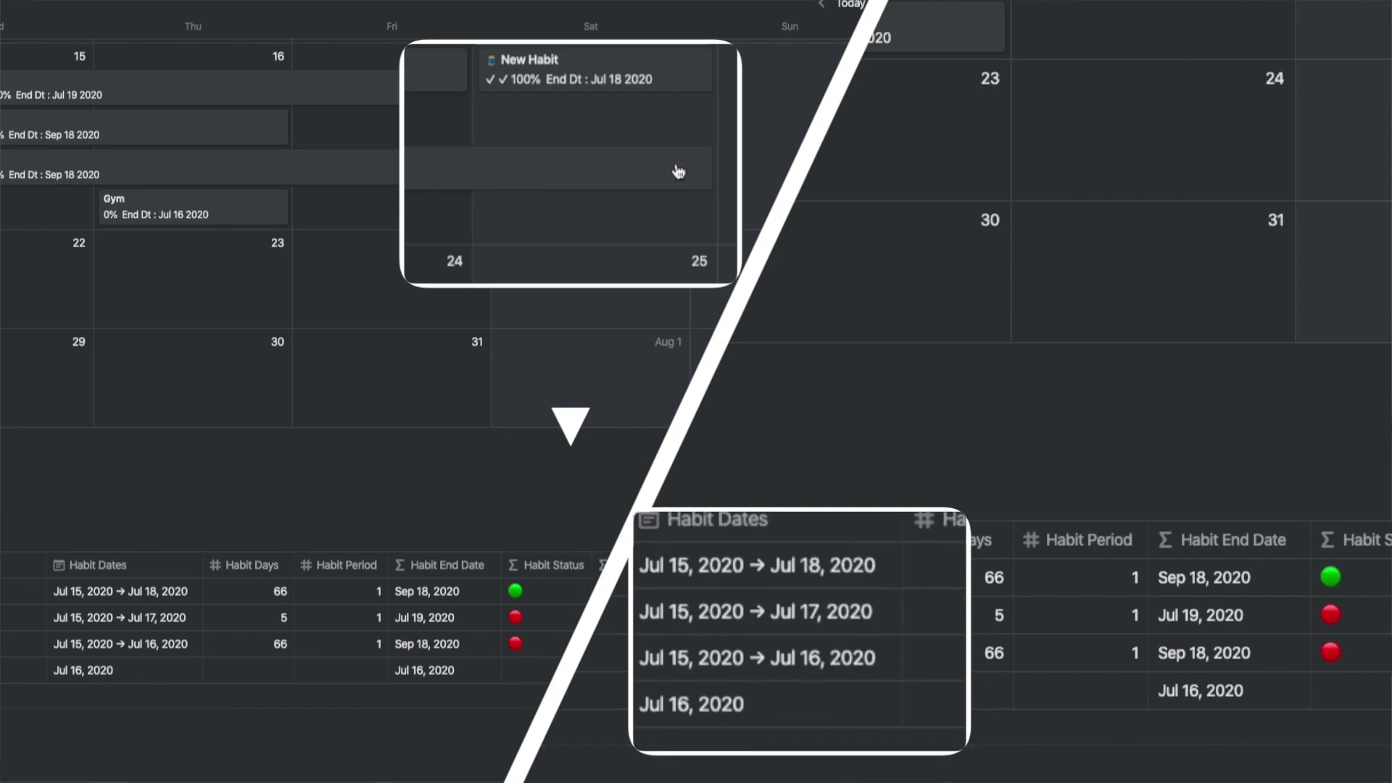
Change the end date in the Walking row's Habit Dates to Jul 18, 2020.
{"action": "left_click", "coordinate": [426, 674]}
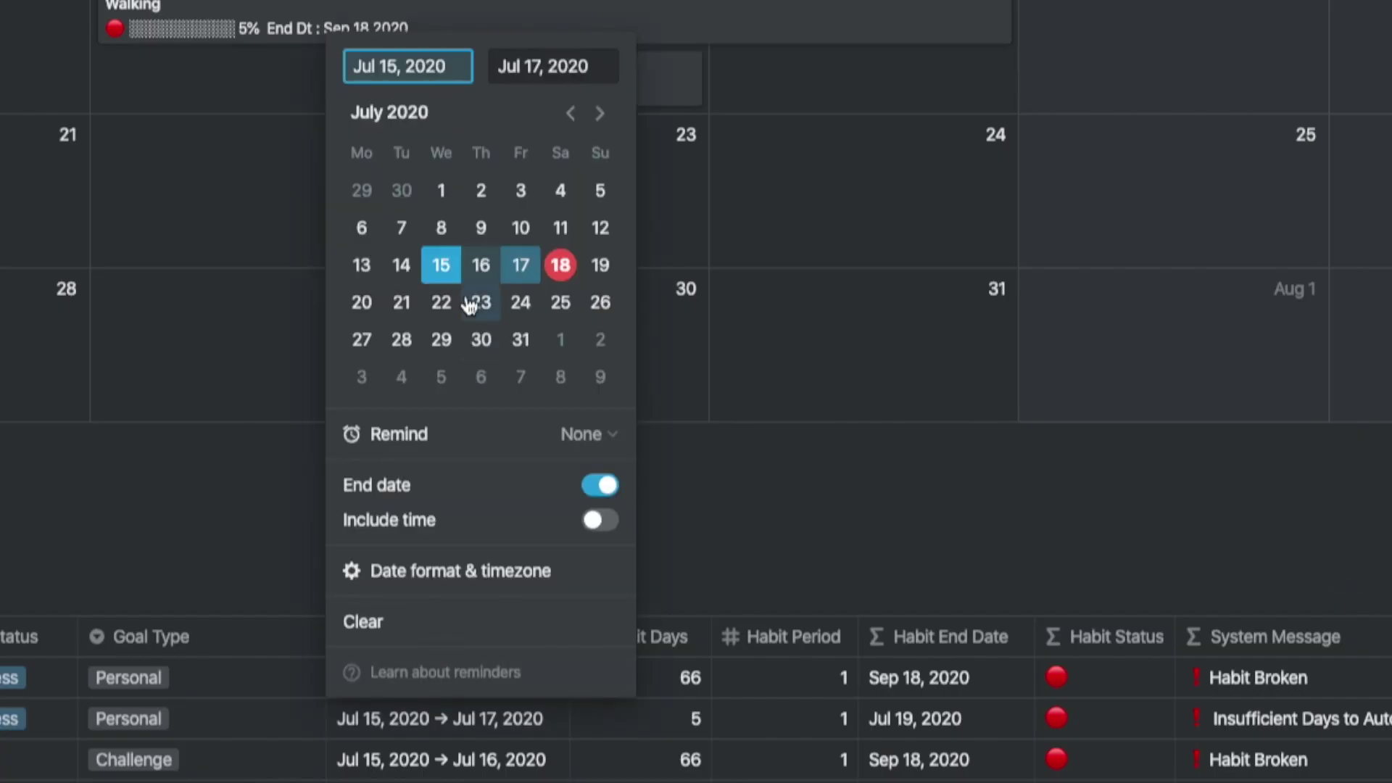
{"action": "left_click", "coordinate": [535, 66]}
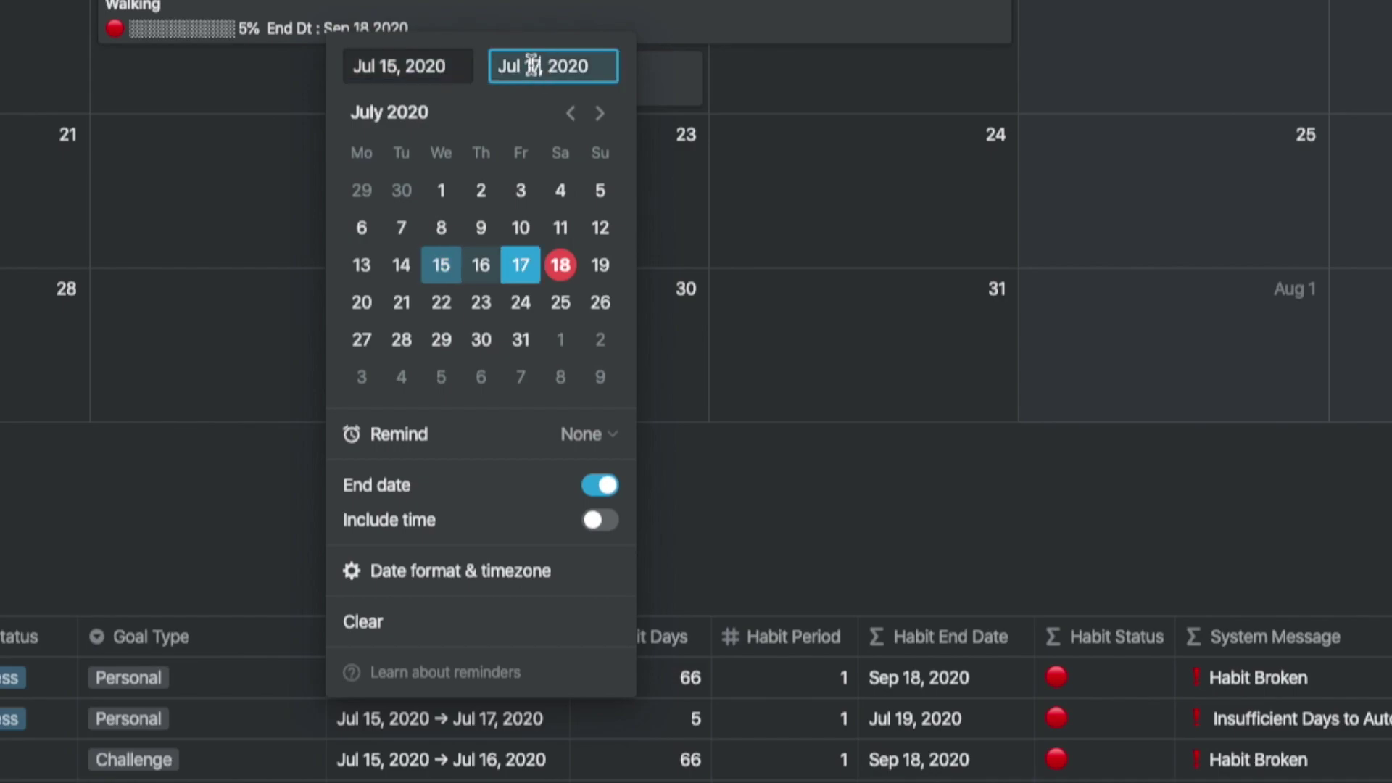
{"action": "key", "text": "BackSpace"}
{"action": "type", "text": "8"}
{"action": "left_click", "coordinate": [266, 519]}
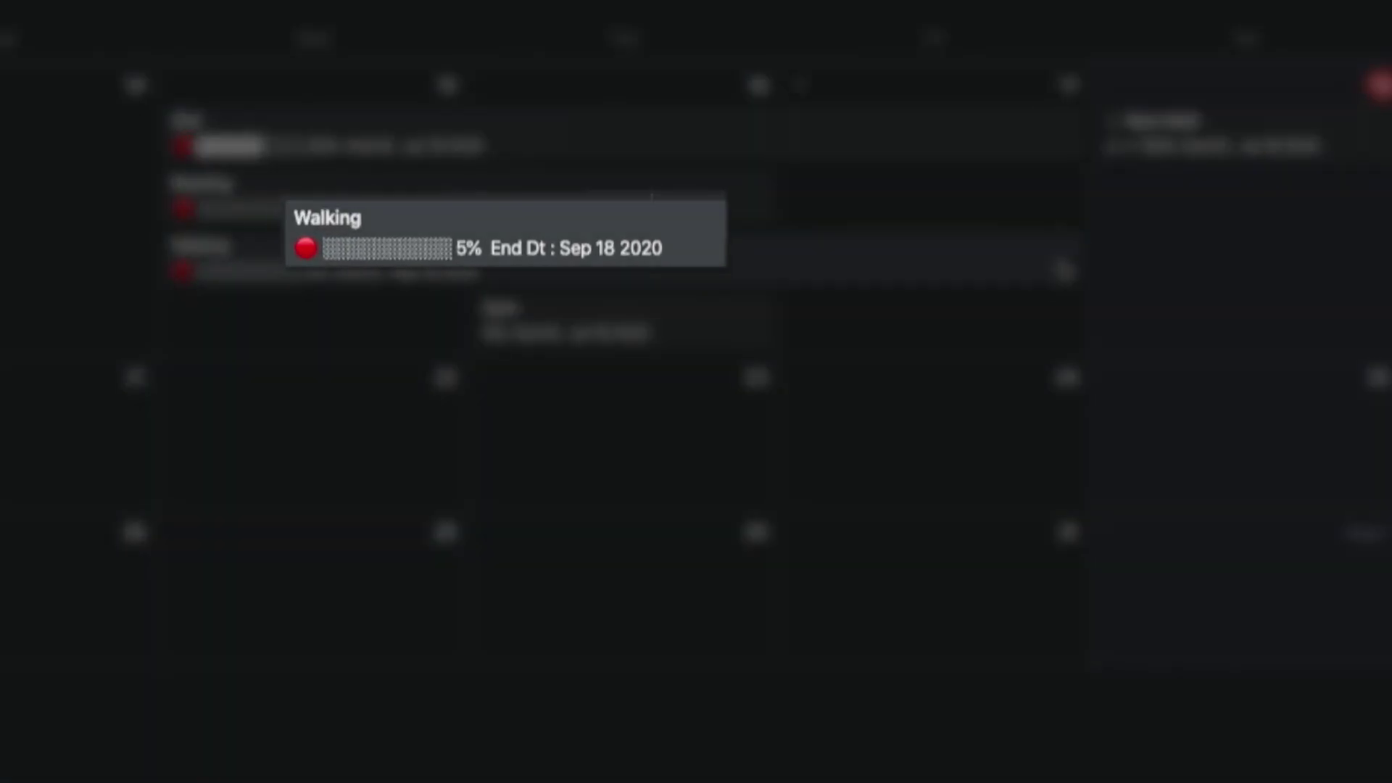
Stretch the Walking entry through July 18 and the Diet entry through July 19 on the calendar.
{"action": "left_click", "coordinate": [1083, 259]}
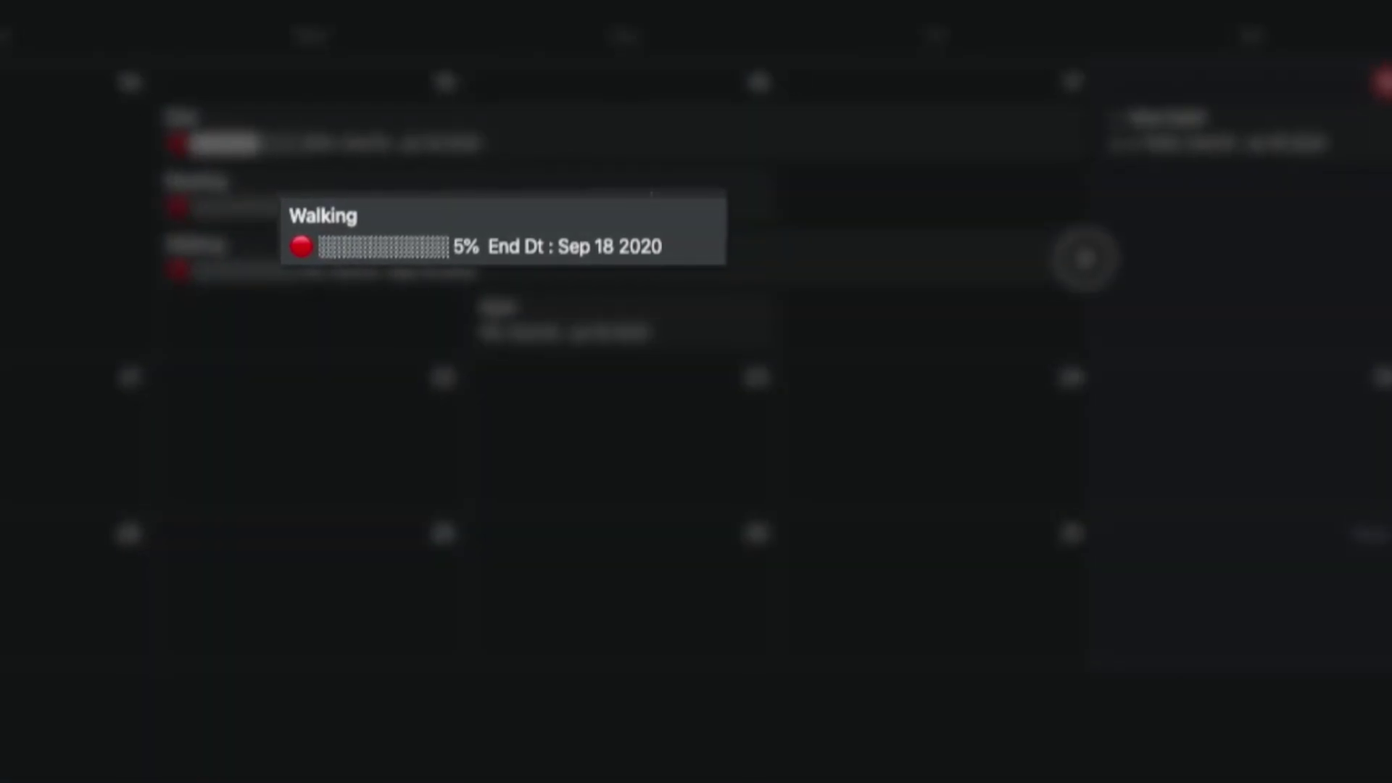
{"action": "left_click_drag", "start_coordinate": [1083, 260], "coordinate": [1367, 261]}
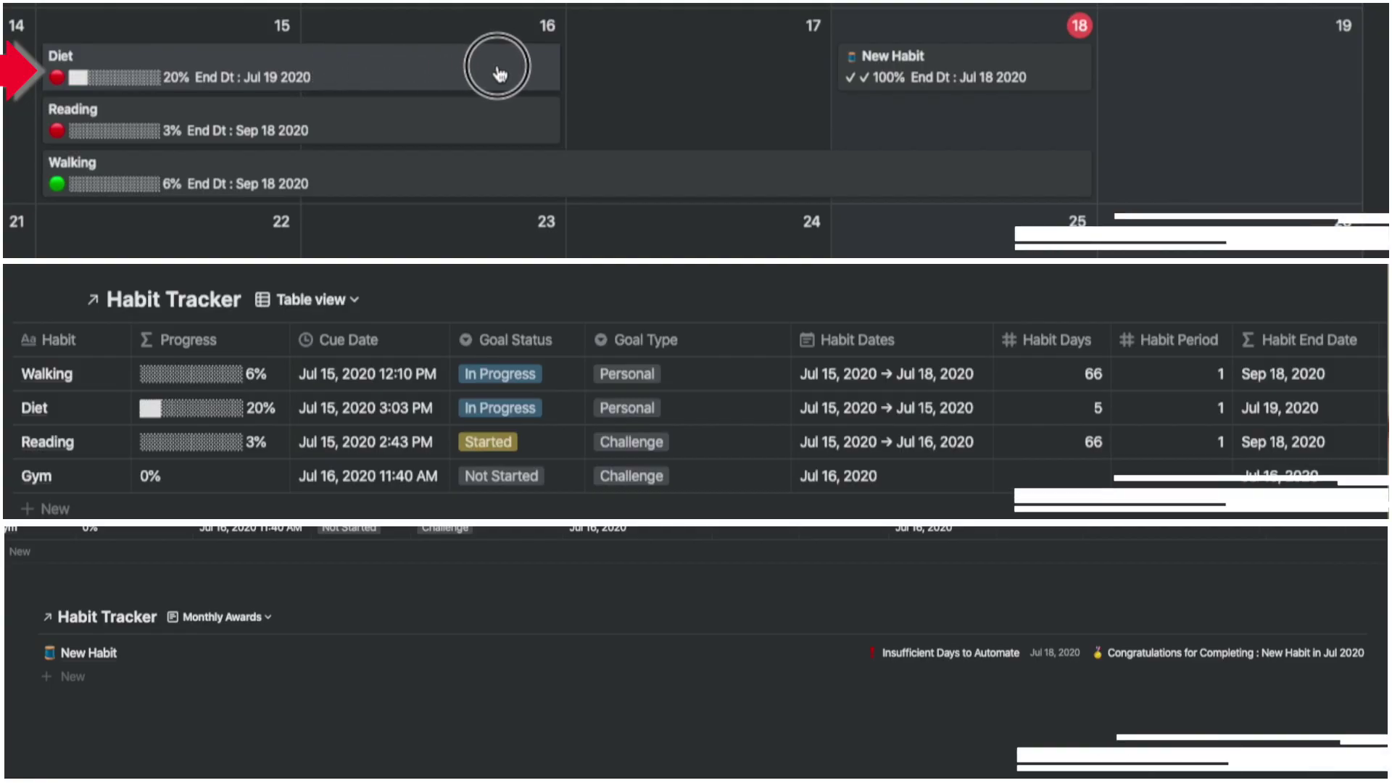
{"action": "left_click_drag", "start_coordinate": [499, 73], "coordinate": [1191, 66]}
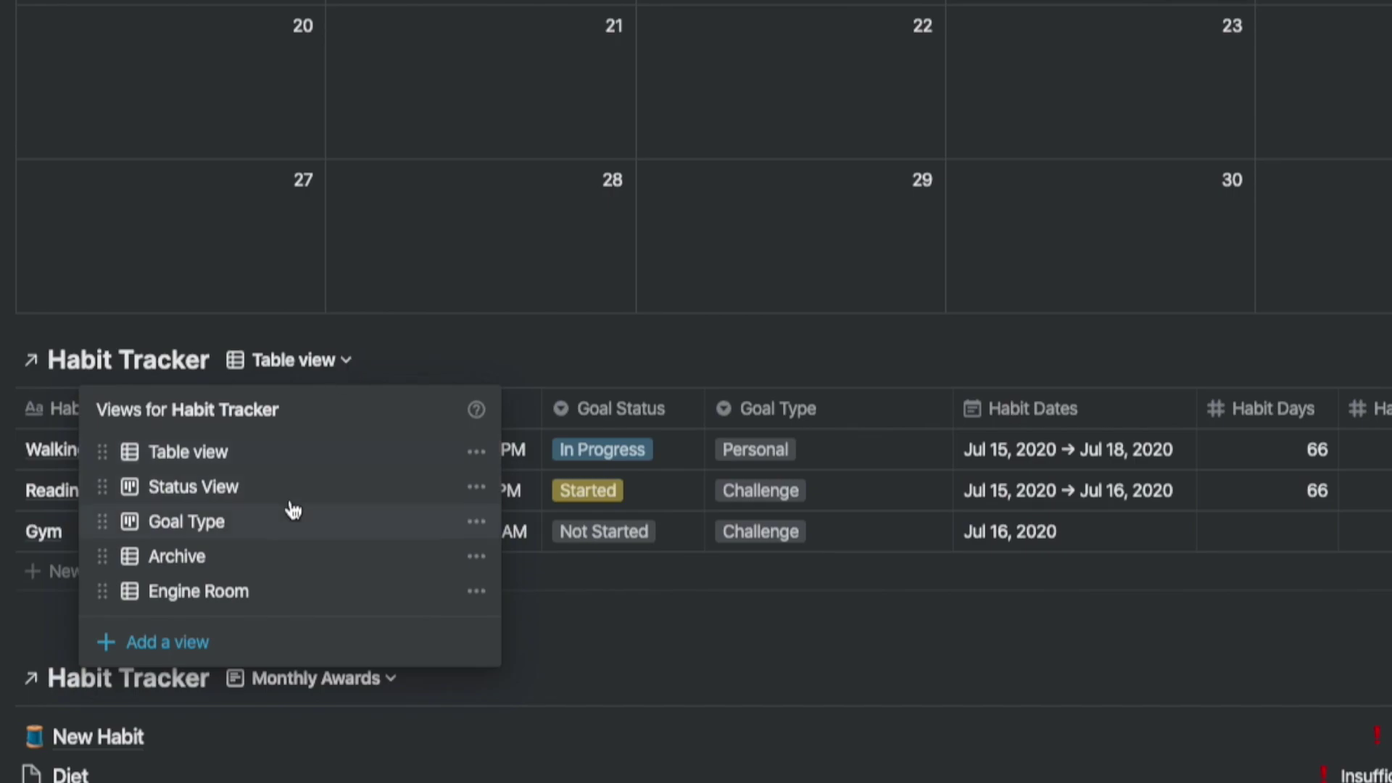
Switch the habit table to the Status View board and move the New Habit card to On Hold.
{"action": "left_click", "coordinate": [284, 497]}
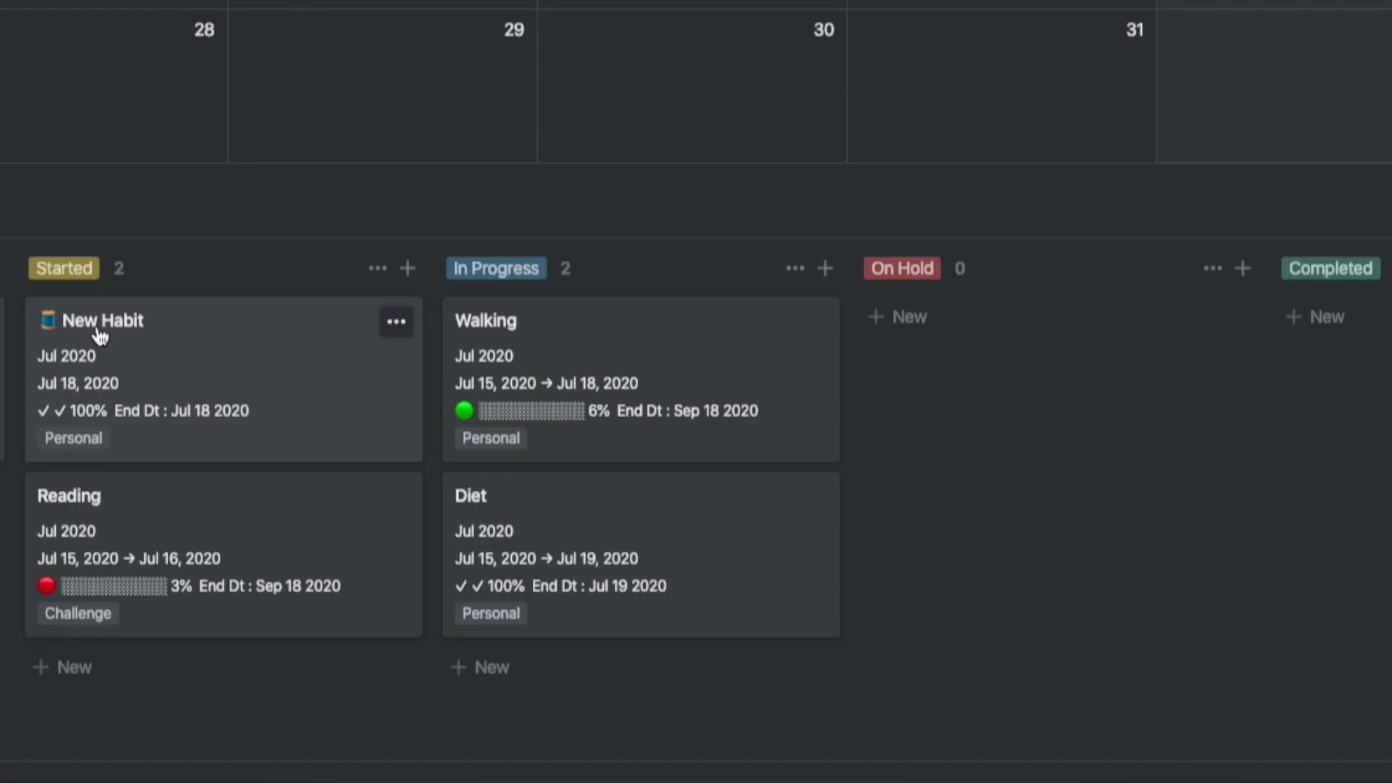
{"action": "left_click_drag", "start_coordinate": [350, 523], "coordinate": [530, 614]}
{"action": "left_click_drag", "start_coordinate": [410, 489], "coordinate": [998, 358]}
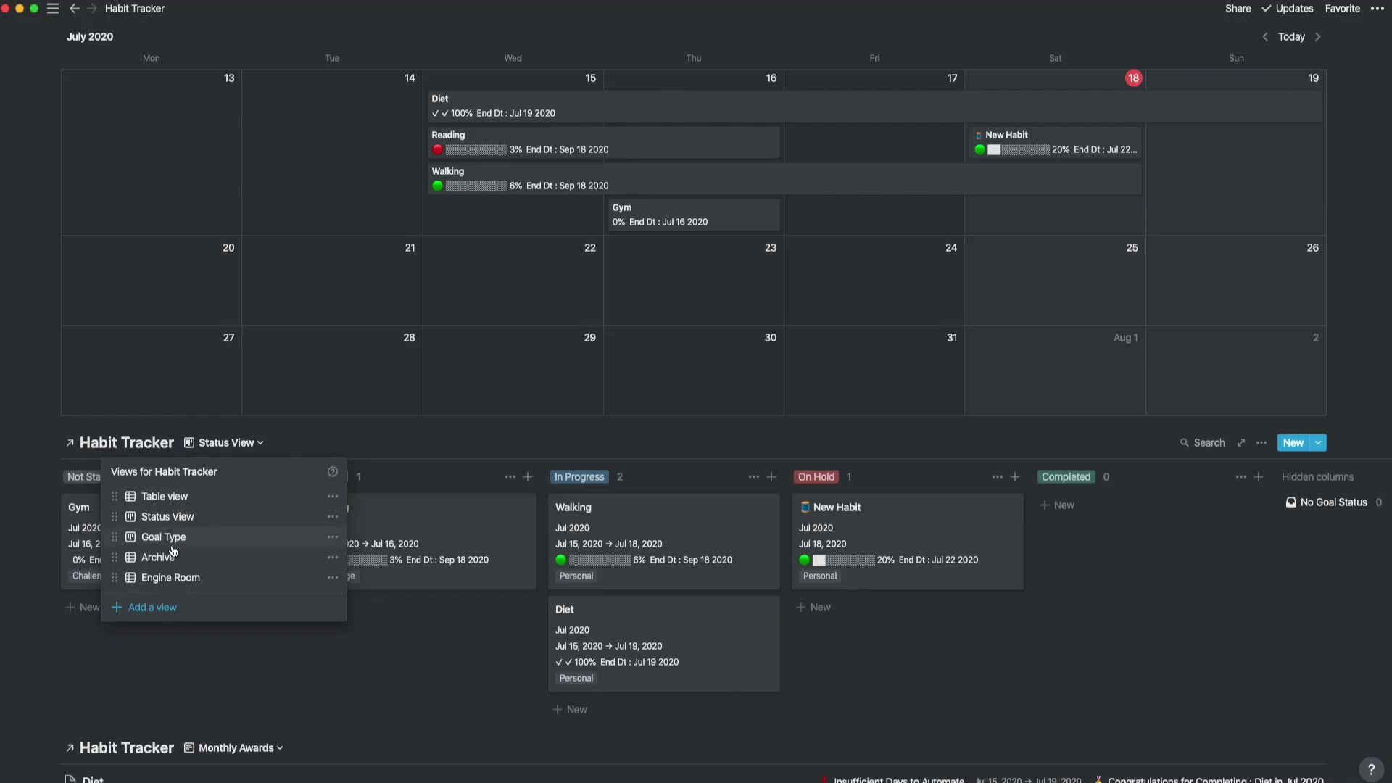
Look through the other habit table views and inspect the Elapsed Days and Awards formulas in the Engine Room view.
{"action": "left_click", "coordinate": [171, 551]}
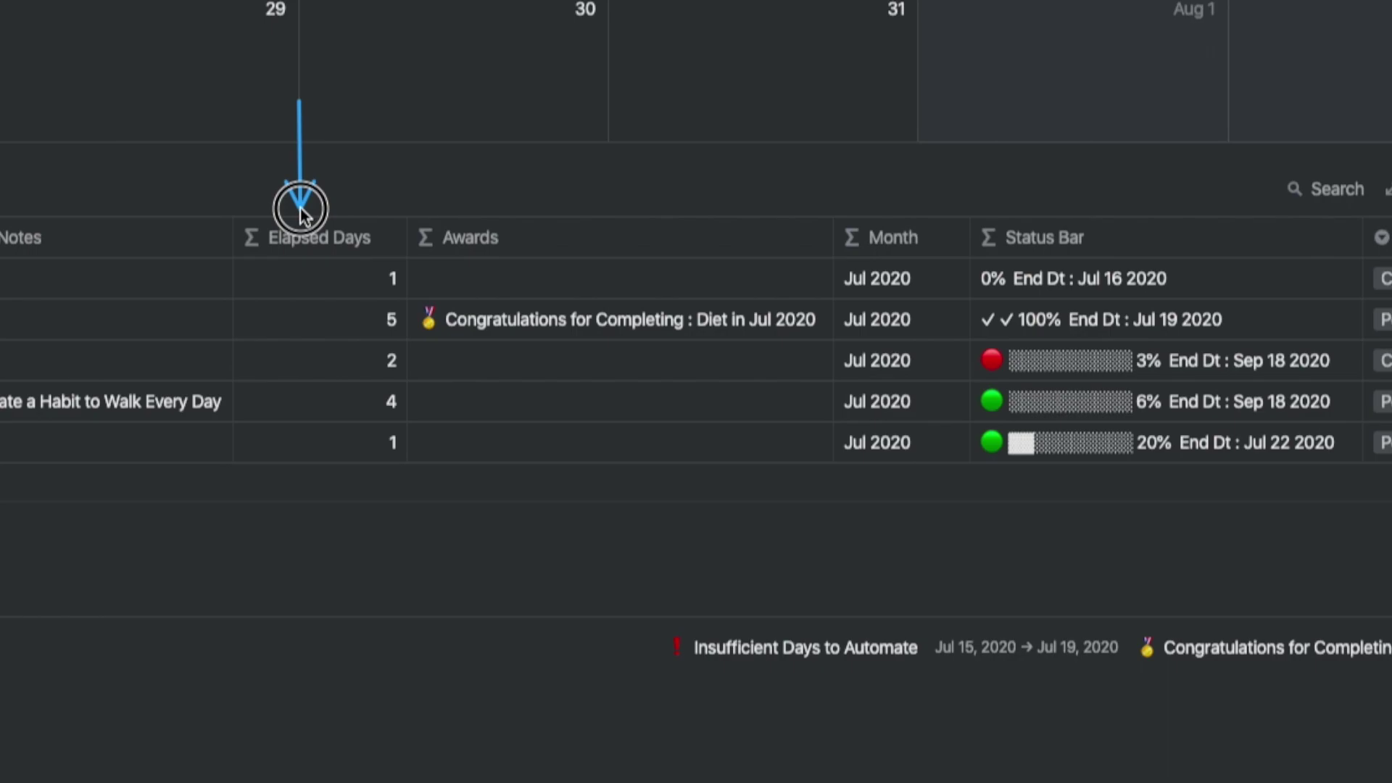
{"action": "left_click_drag", "start_coordinate": [611, 89], "coordinate": [611, 204]}
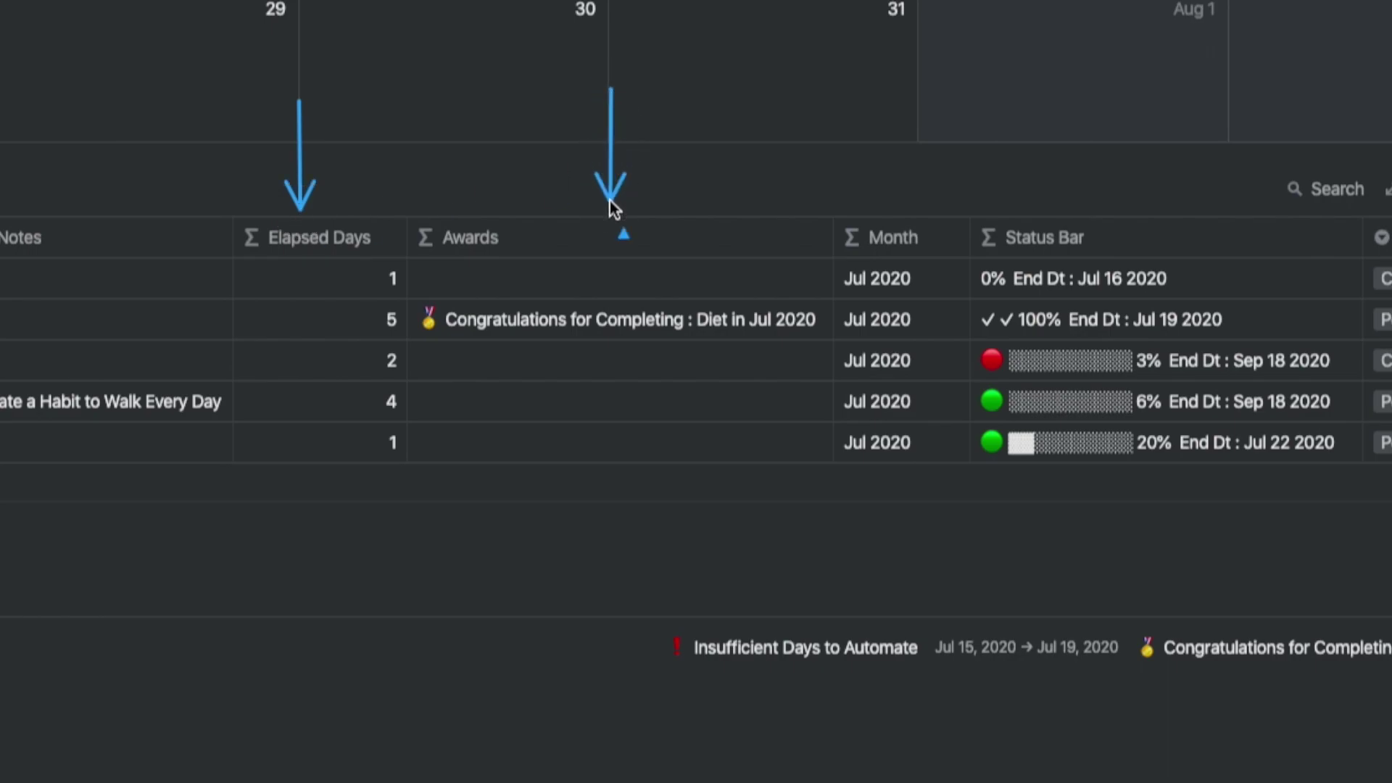
{"action": "left_click_drag", "start_coordinate": [875, 91], "coordinate": [876, 208]}
{"action": "left_click_drag", "start_coordinate": [1096, 85], "coordinate": [1097, 208]}
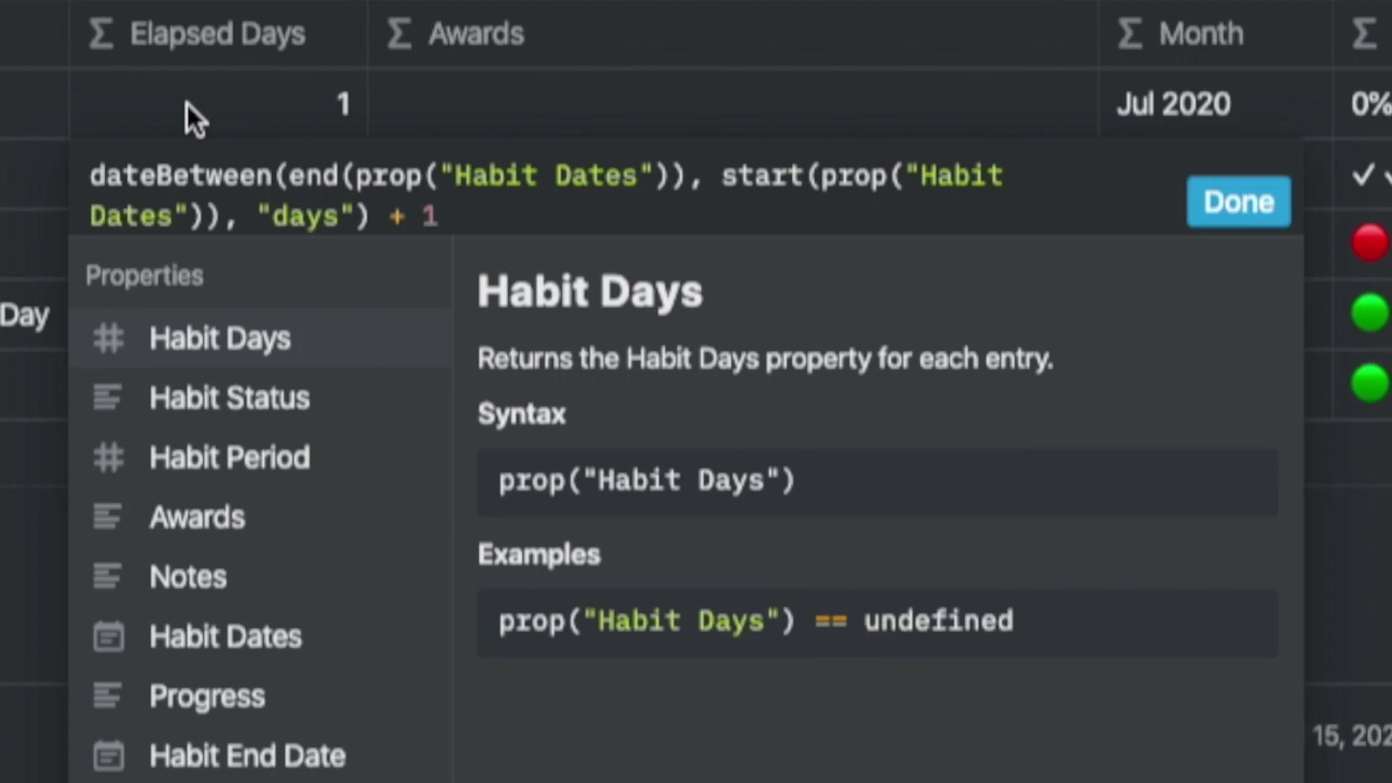
{"action": "left_click", "coordinate": [1215, 202]}
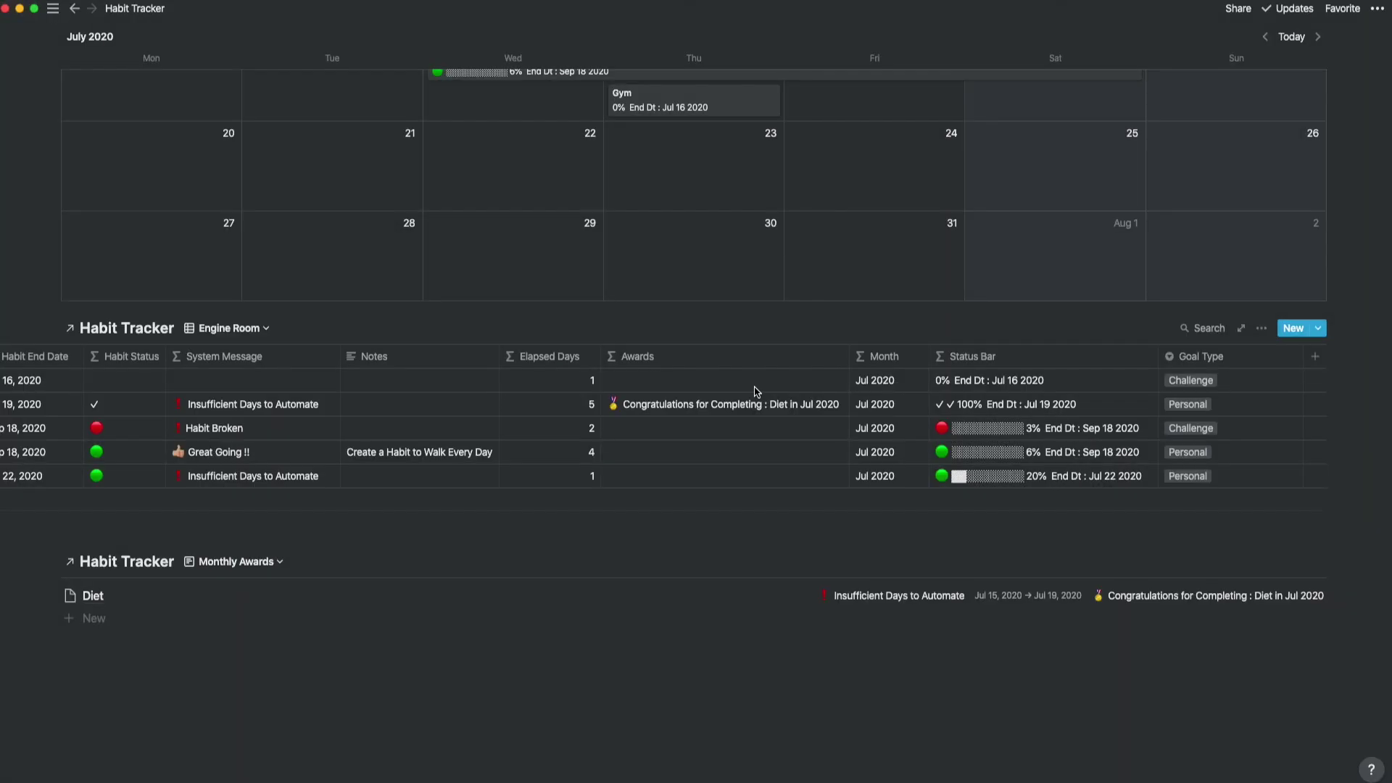
{"action": "left_click", "coordinate": [755, 392]}
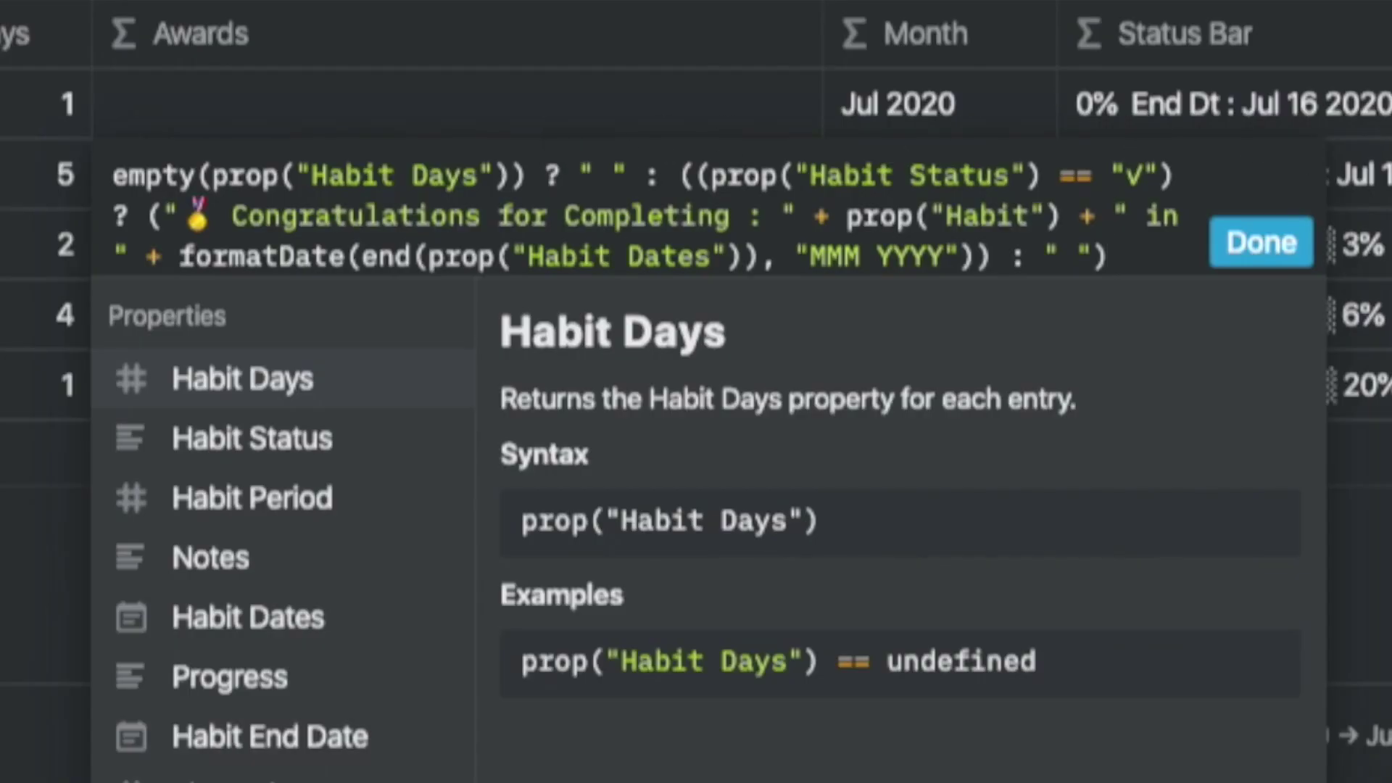
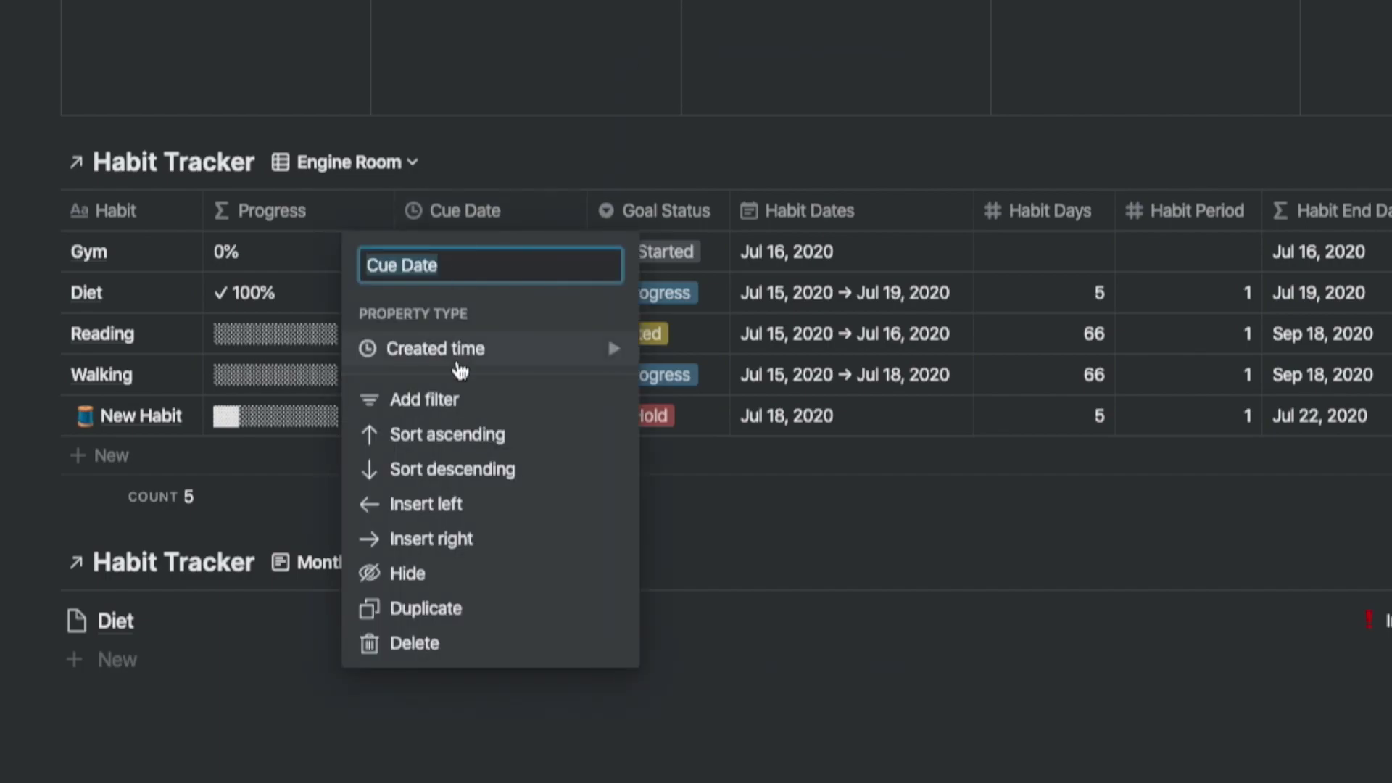
Review the property types available for the Cue Date column, including the advanced ones.
{"action": "mouse_move", "coordinate": [610, 355]}
{"action": "scroll", "coordinate": [703, 283], "scroll_direction": "down", "scroll_amount": 3}
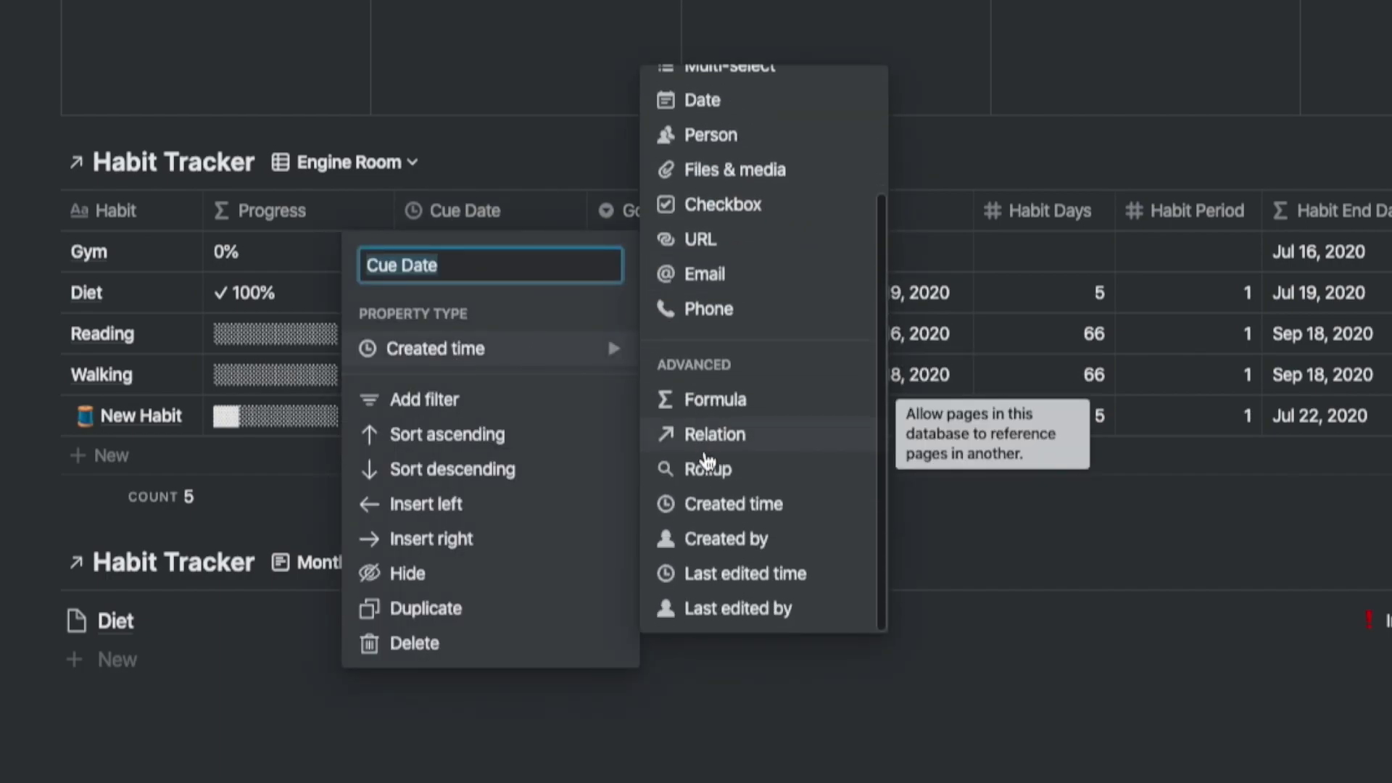